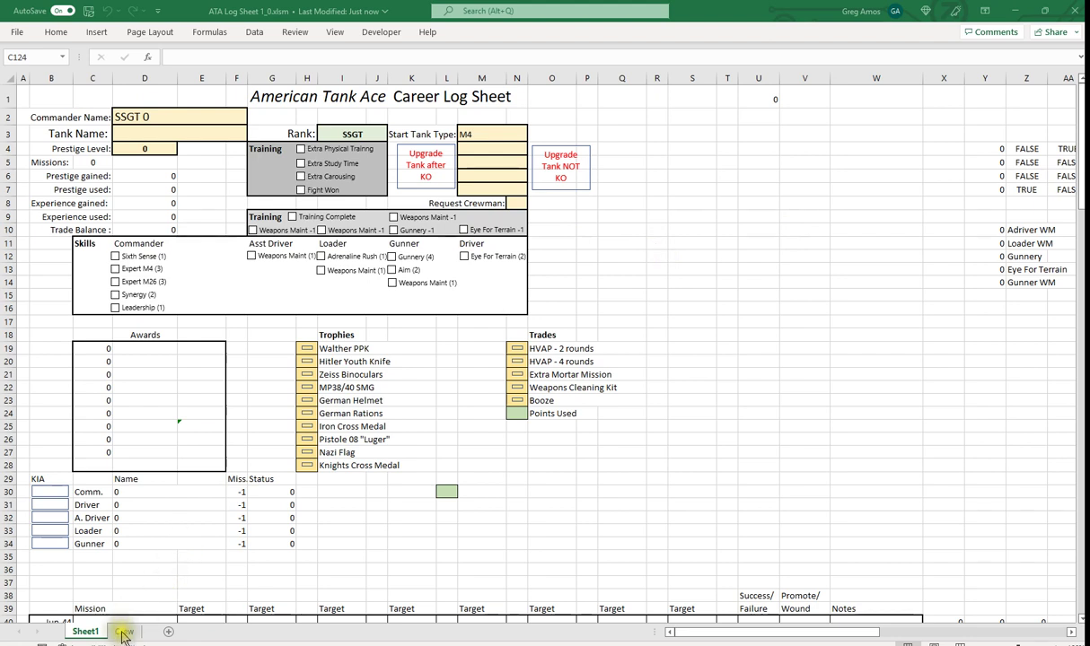
Select F37 on the career log, then bring up the Crew sheet
click(244, 585)
click(123, 632)
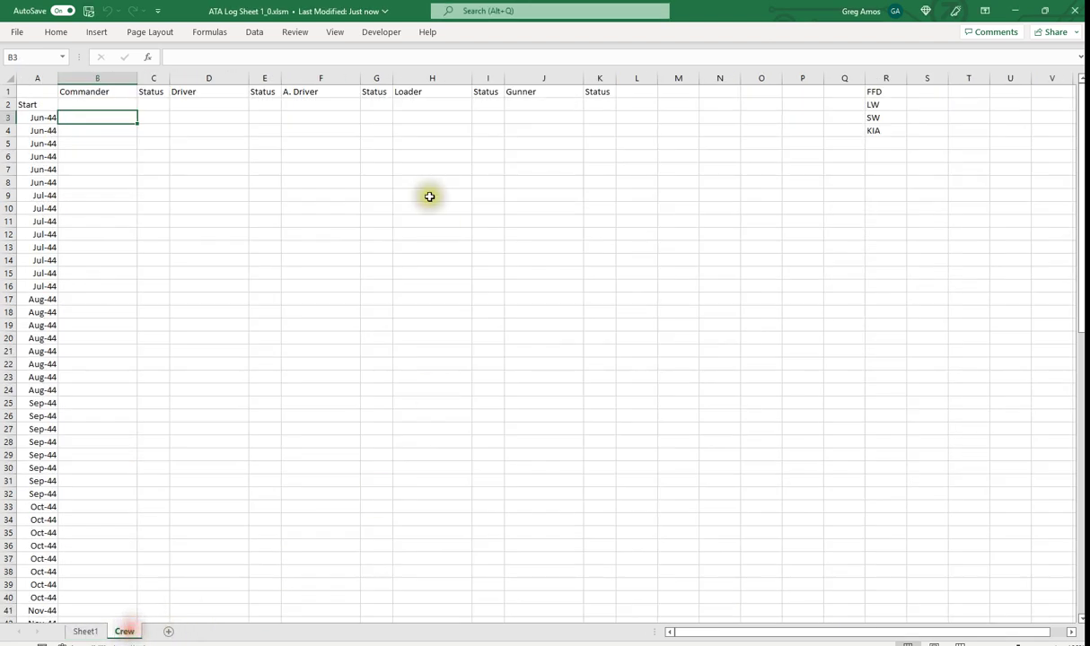
Enter the commander's name in Start-row cell B2, removing the stray letter
click(83, 102)
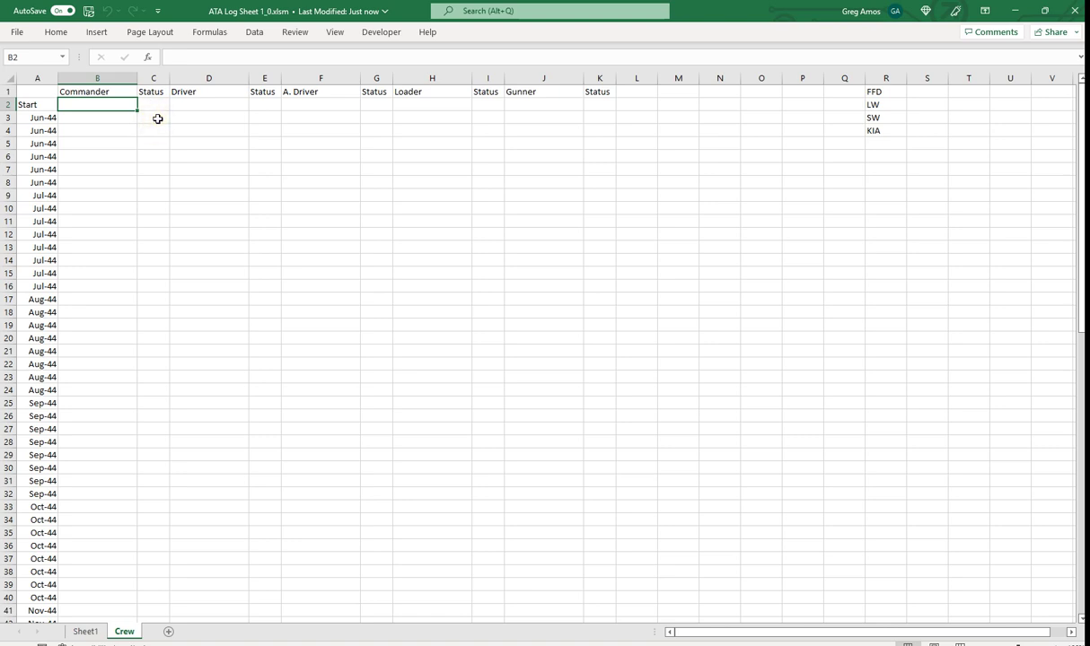
scroll(113, 187, down, 12)
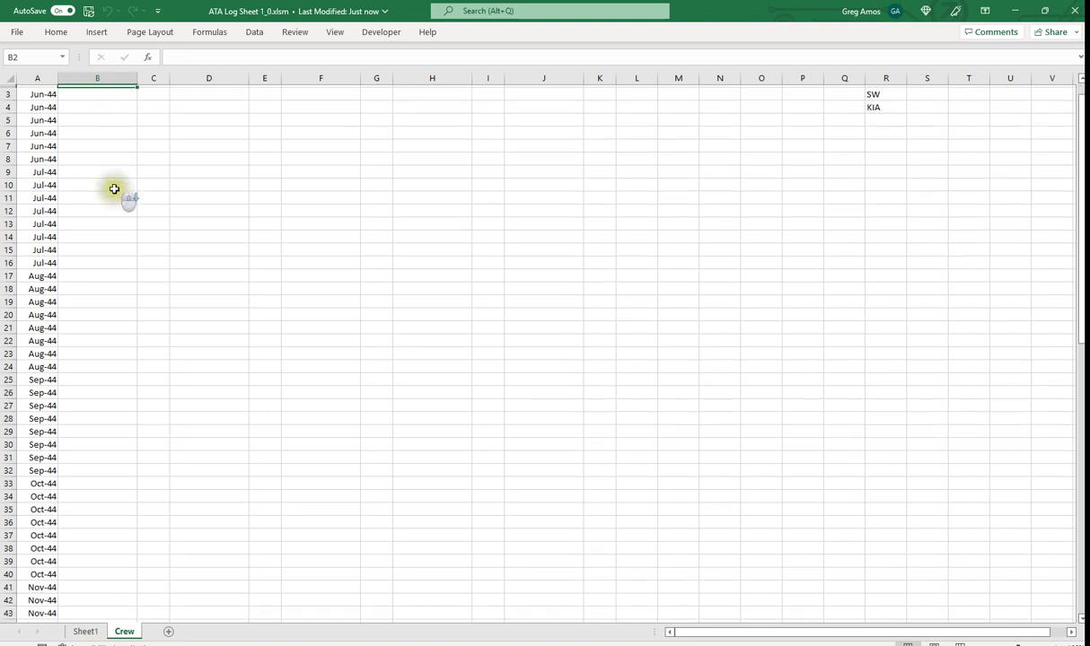
scroll(105, 450, down, 5)
scroll(117, 389, up, 17)
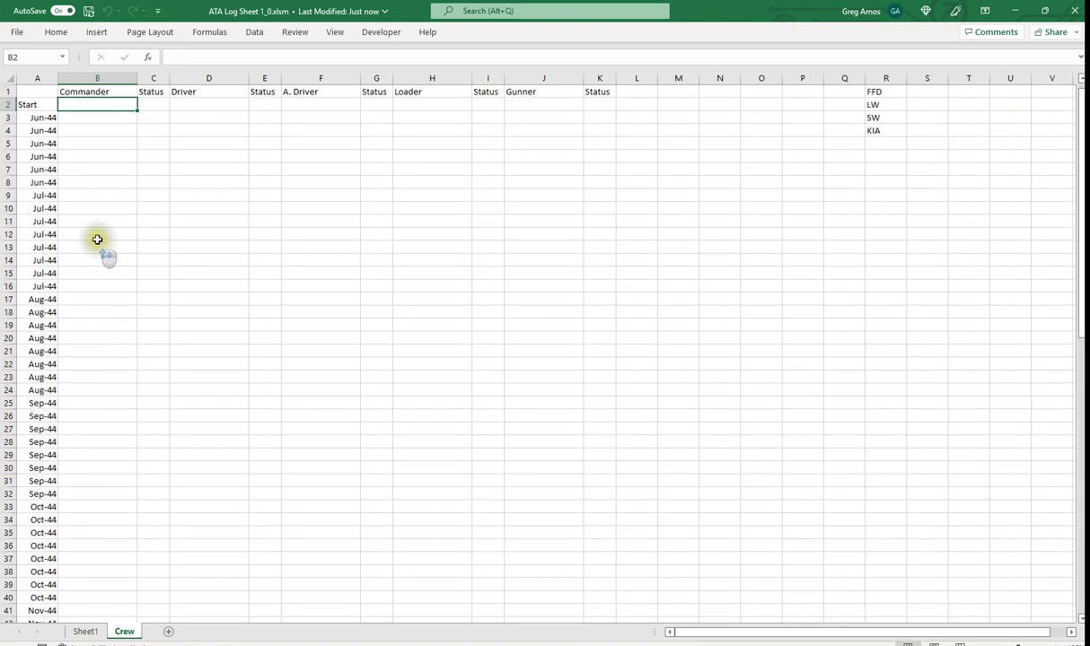
click(150, 104)
click(176, 104)
click(118, 109)
click(111, 121)
click(103, 104)
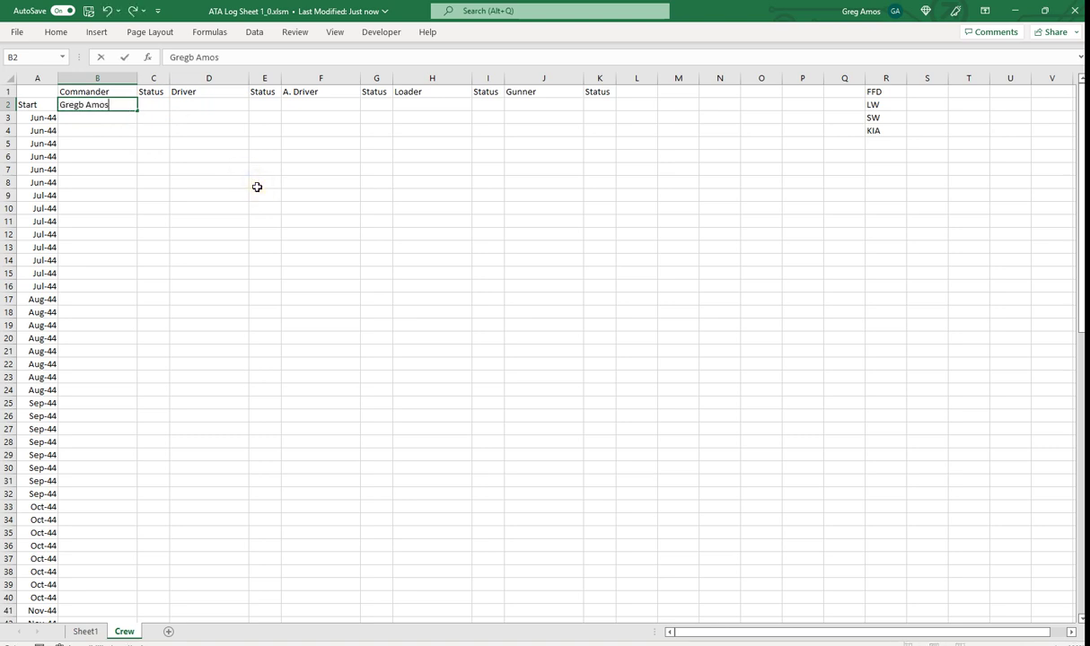
click(86, 105)
key(BackSpace)
click(128, 129)
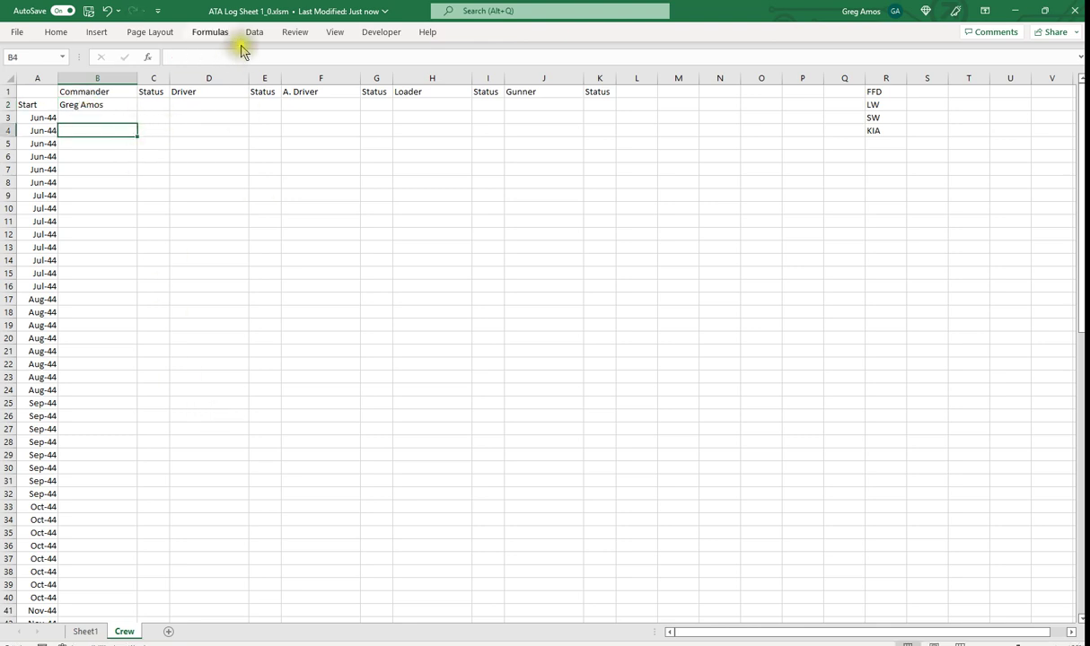
Set the commander's Status in C2 to FFD from the dropdown
click(166, 104)
click(176, 105)
click(157, 114)
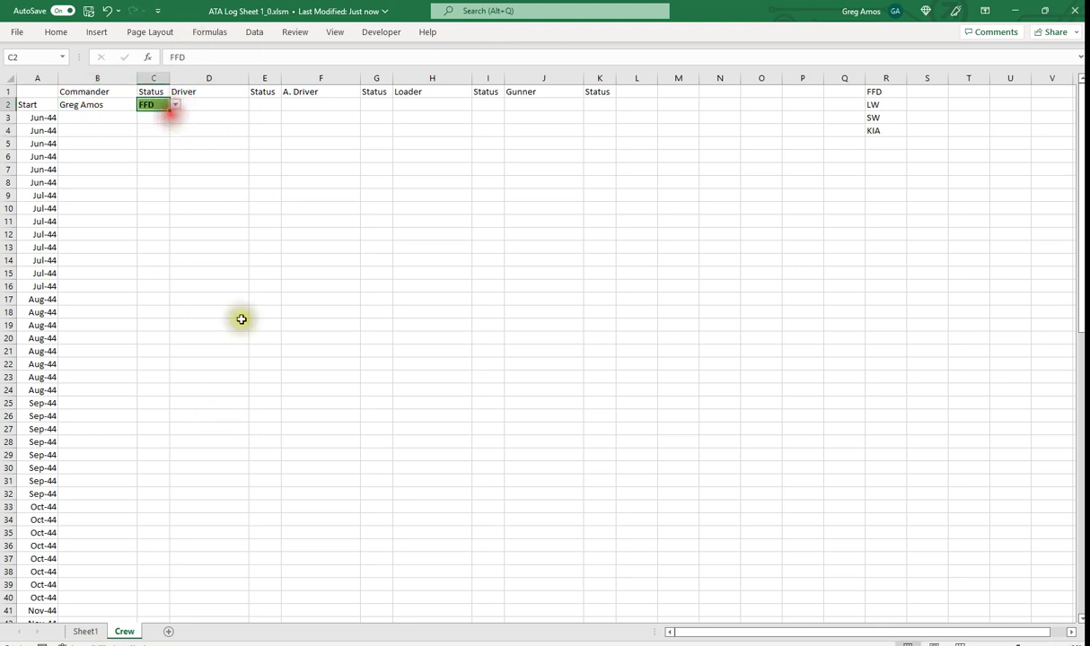
Fill B2:C2 down to row 3 and confirm Sheet1 shows the name, 1 mission and FFD
click(90, 631)
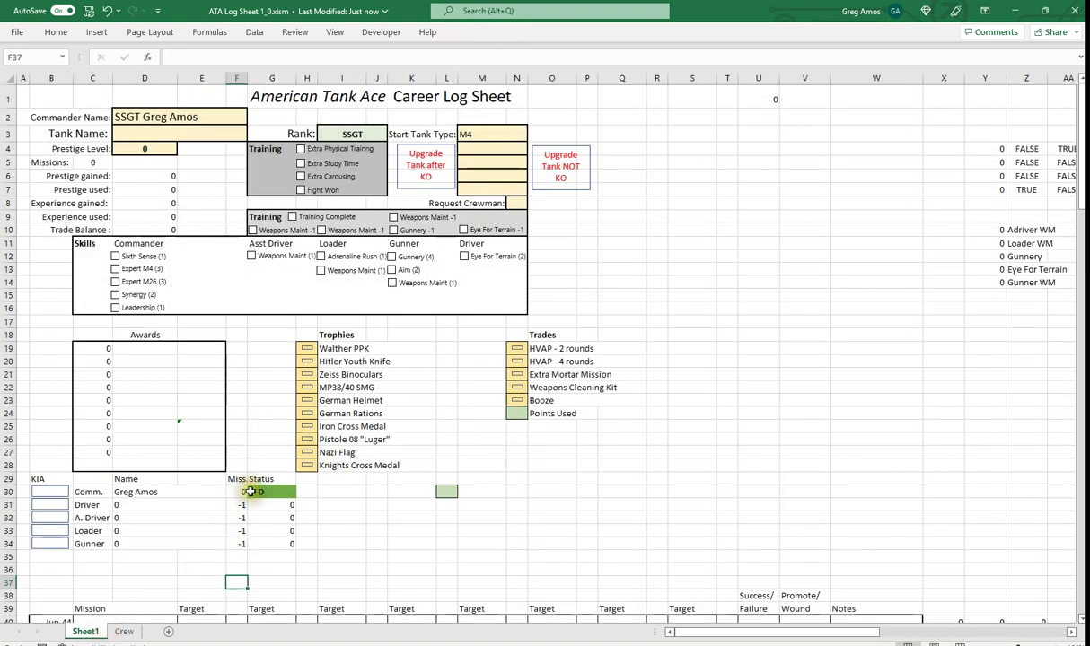
click(124, 632)
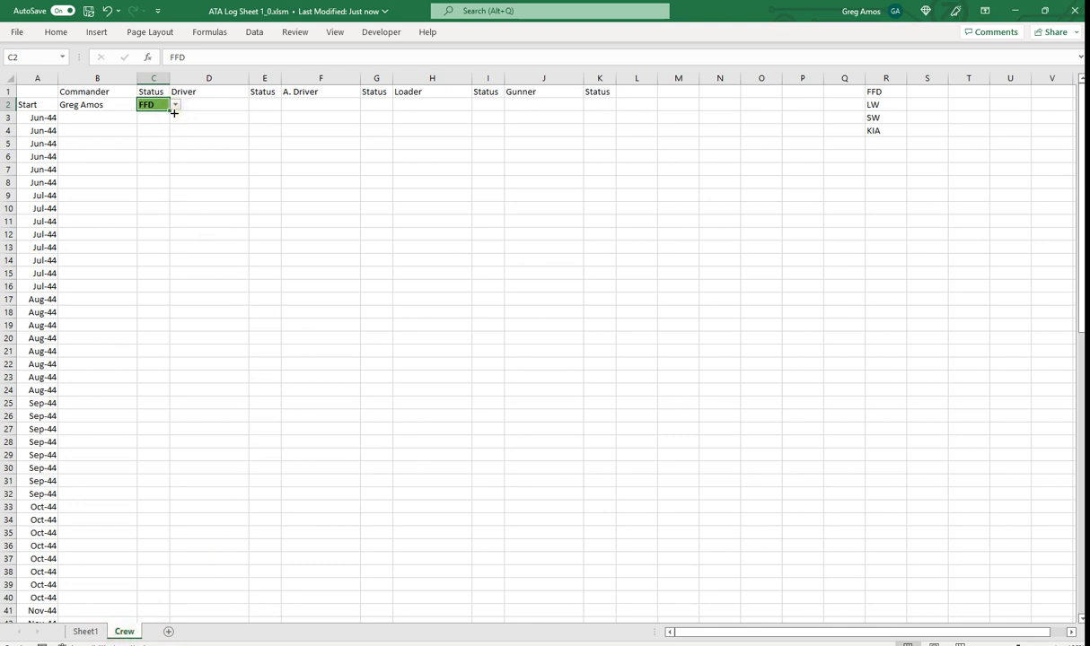
drag(131, 107, 155, 128)
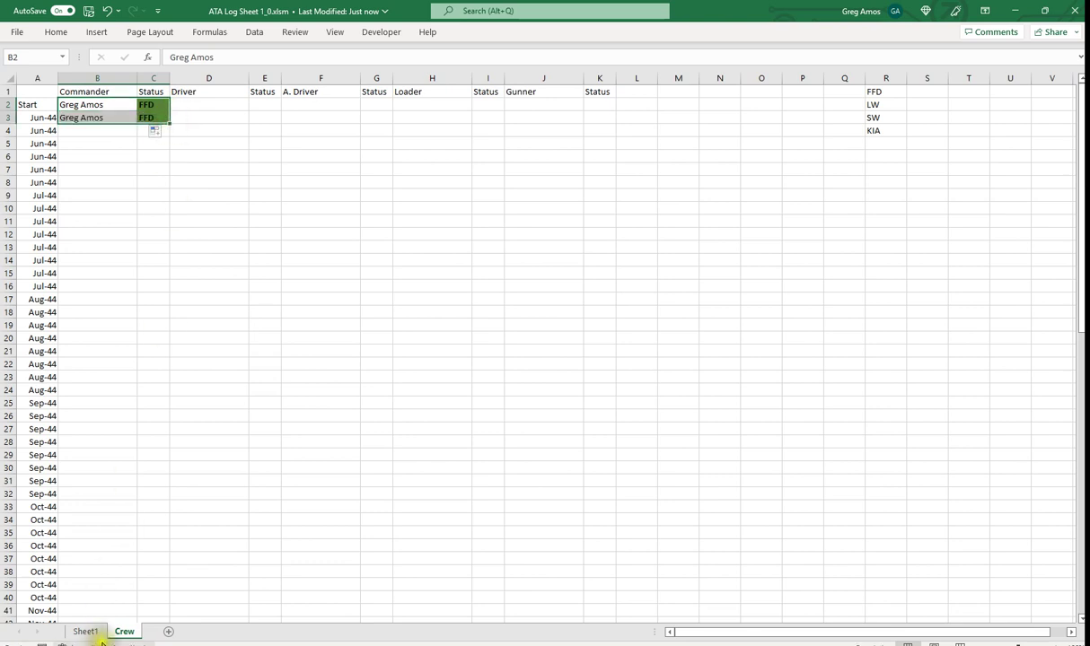
click(85, 632)
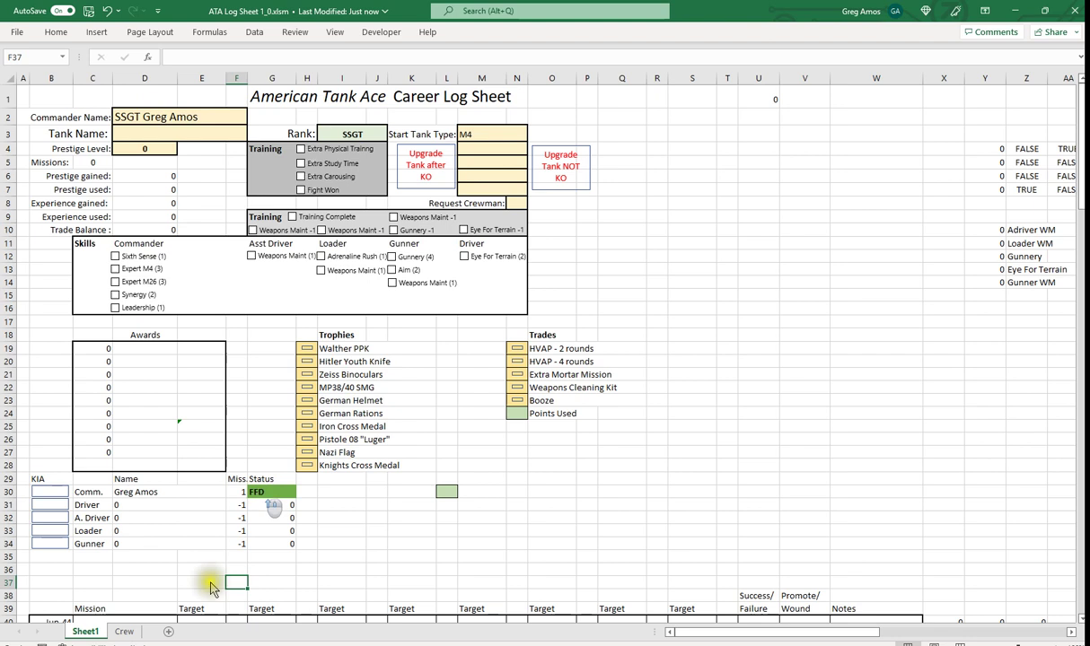
click(123, 632)
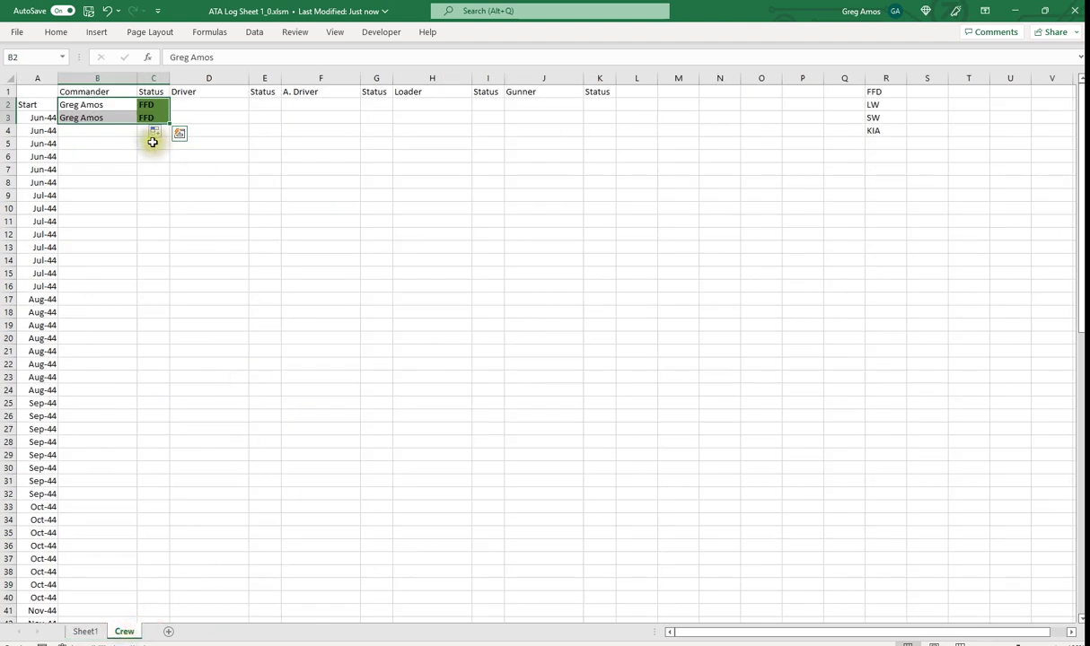
click(225, 138)
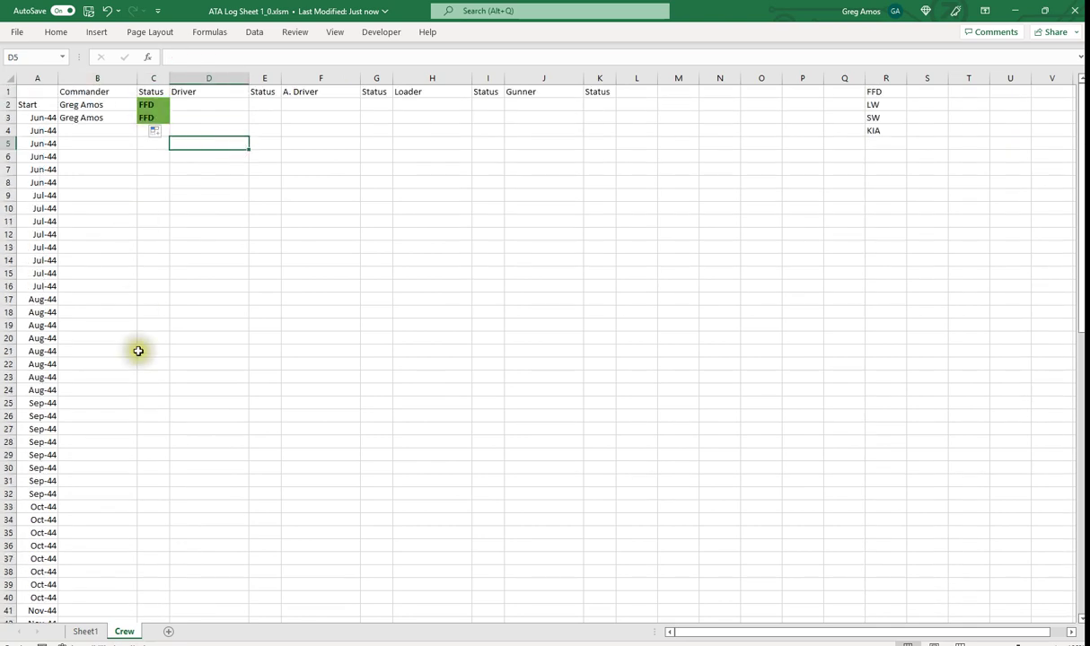
click(86, 631)
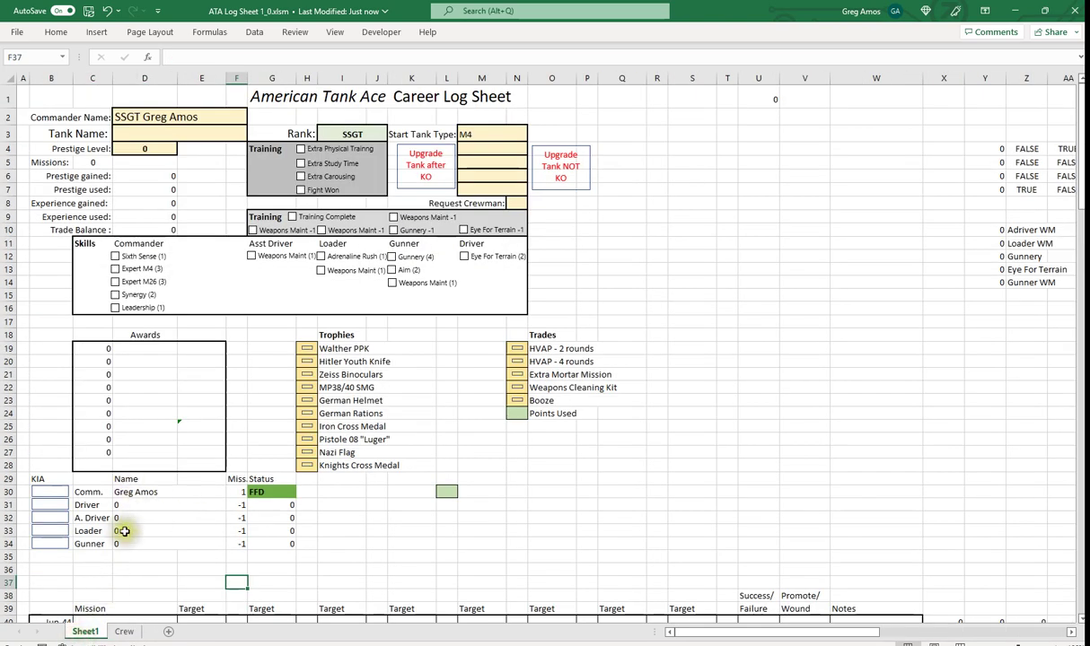
Tick Extra Study Time, Extra Carousing and Fight Won, mark the commander KIA, then clear Study Time
click(242, 493)
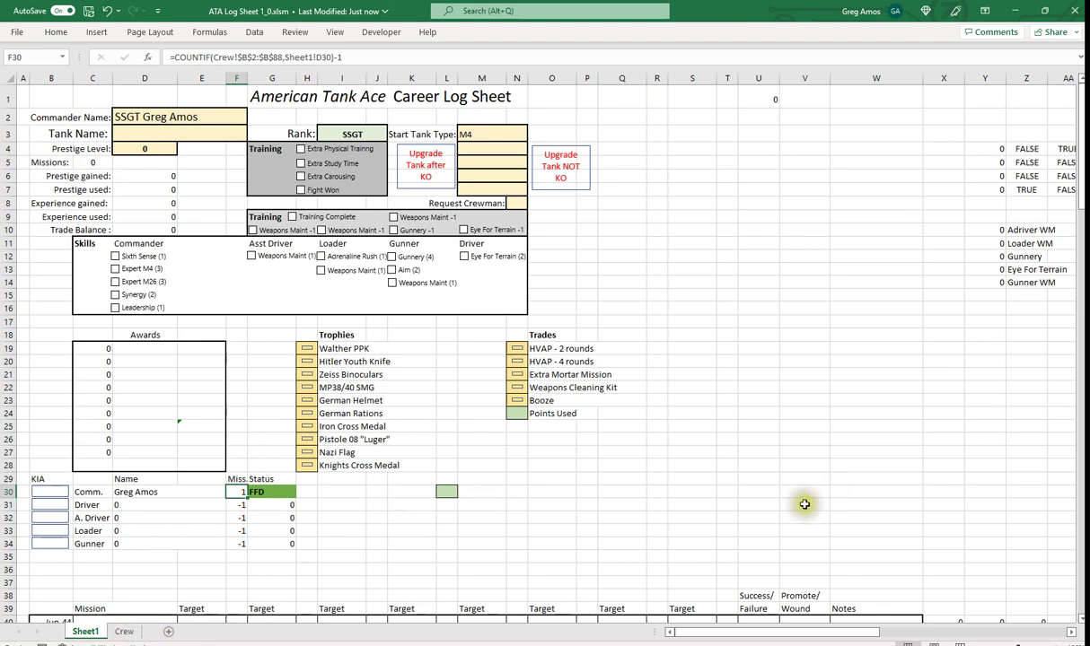
click(304, 165)
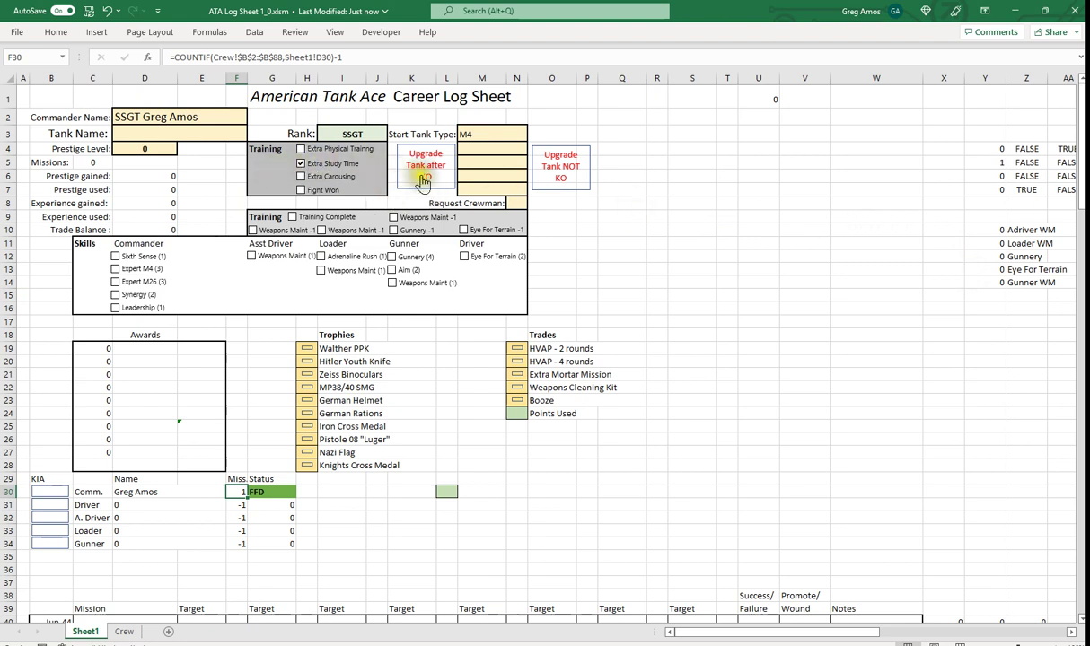
click(301, 177)
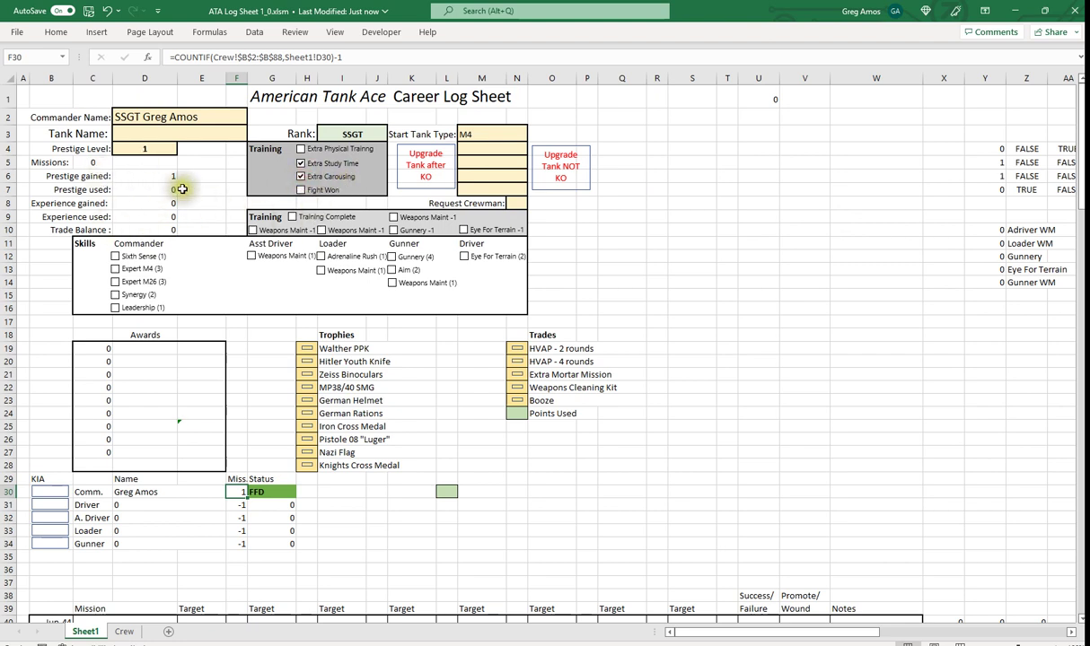
click(300, 189)
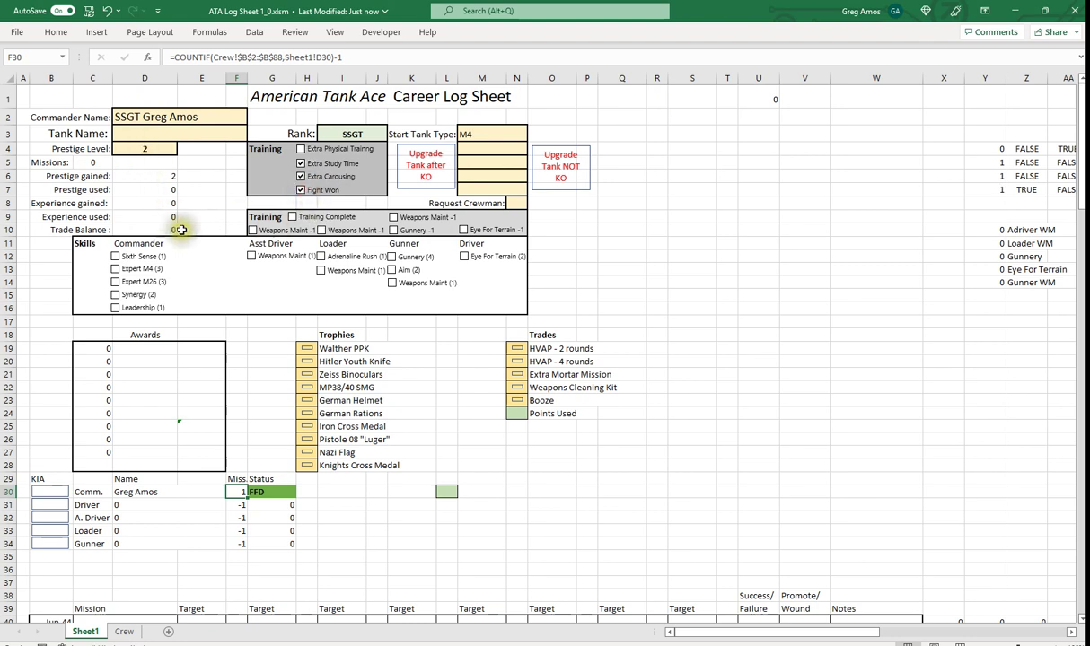
click(50, 496)
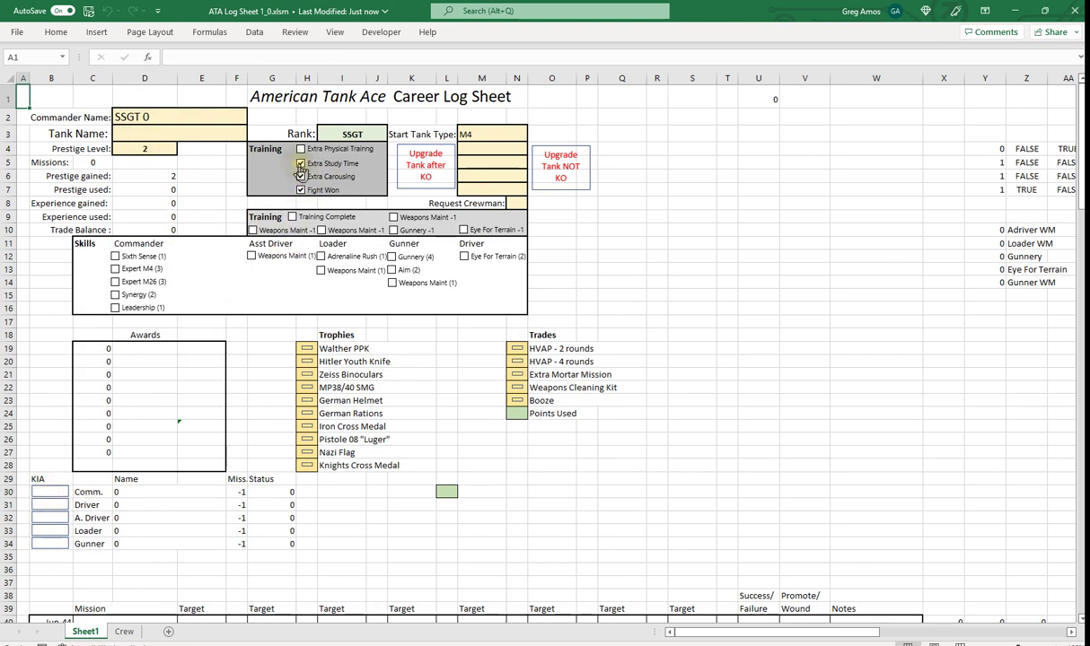
click(301, 163)
Clear Extra Carousing and Fight Won, then tick and untick Loader and Gunner Weapons Maint
click(300, 176)
click(301, 190)
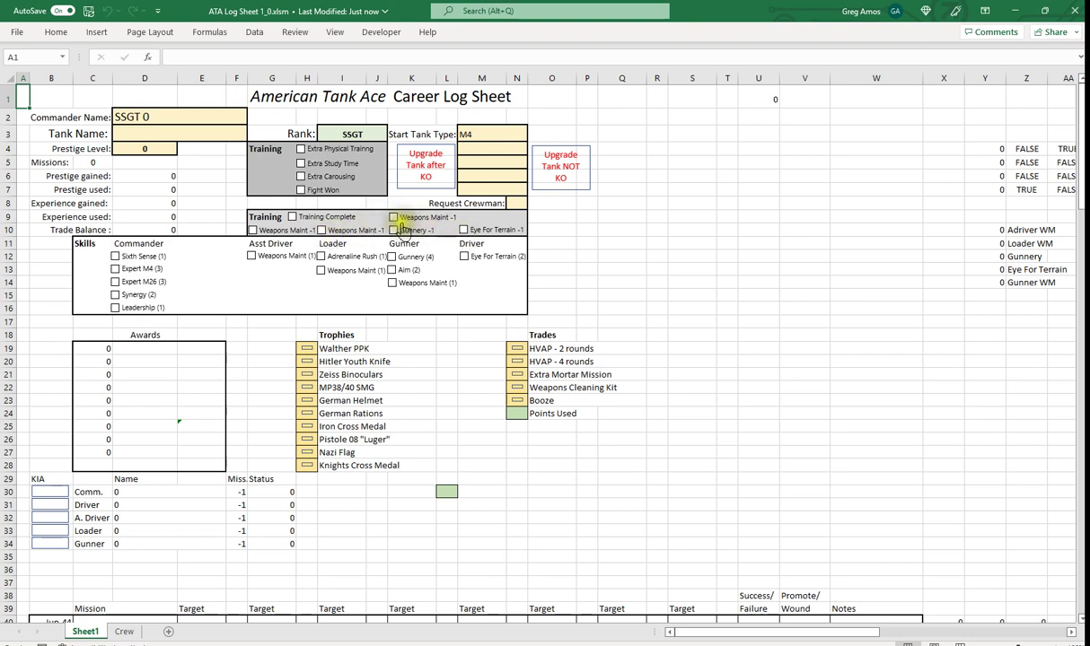
click(334, 231)
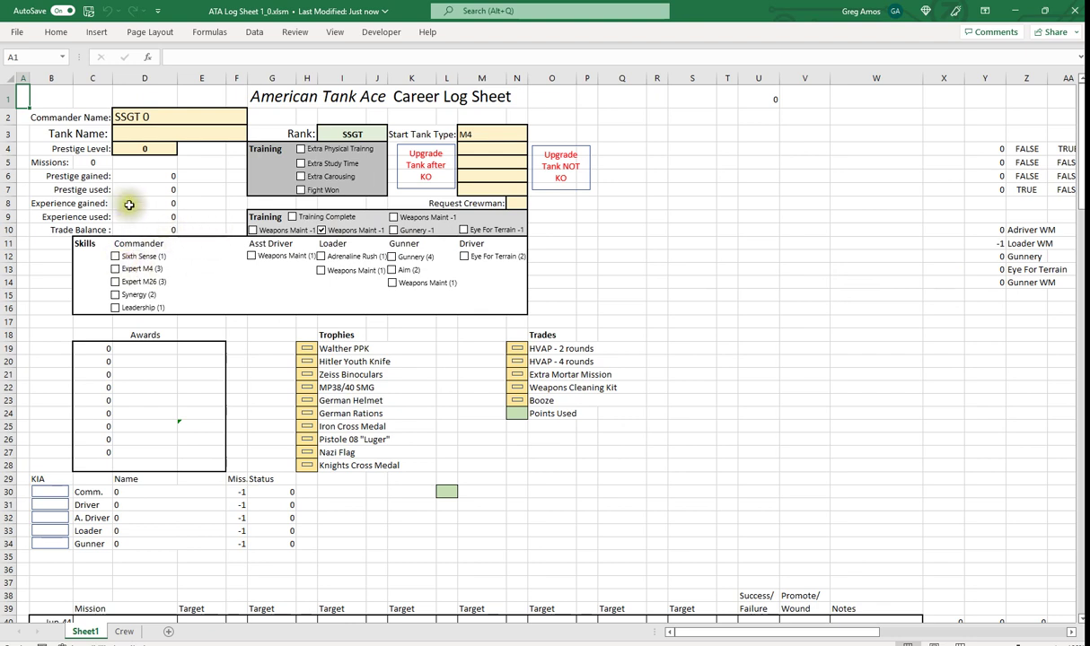
click(322, 272)
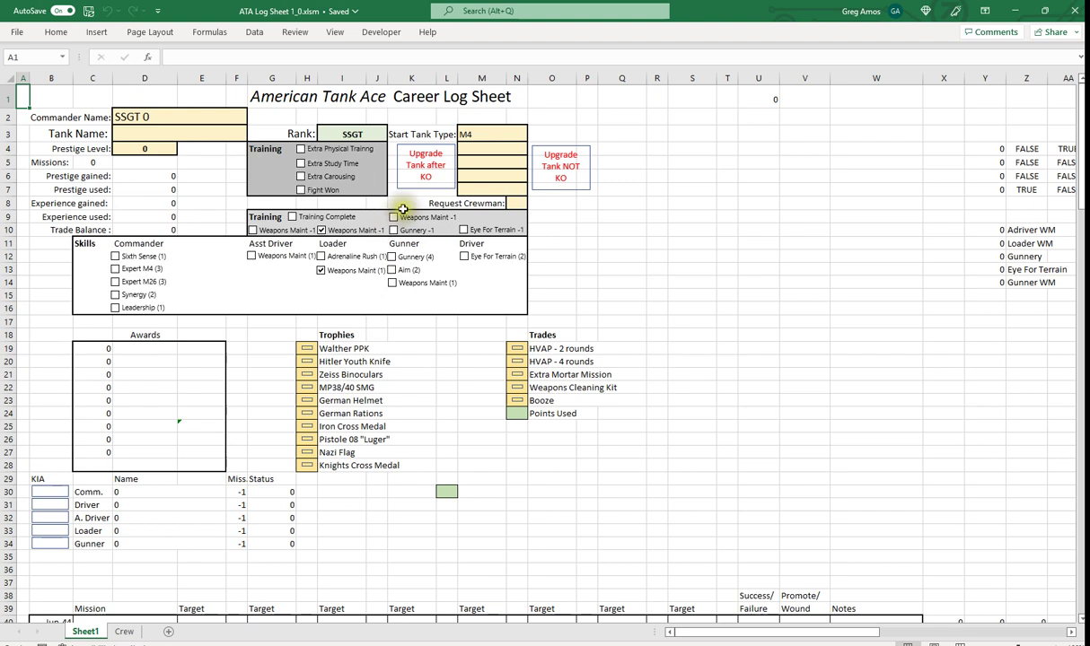
click(392, 283)
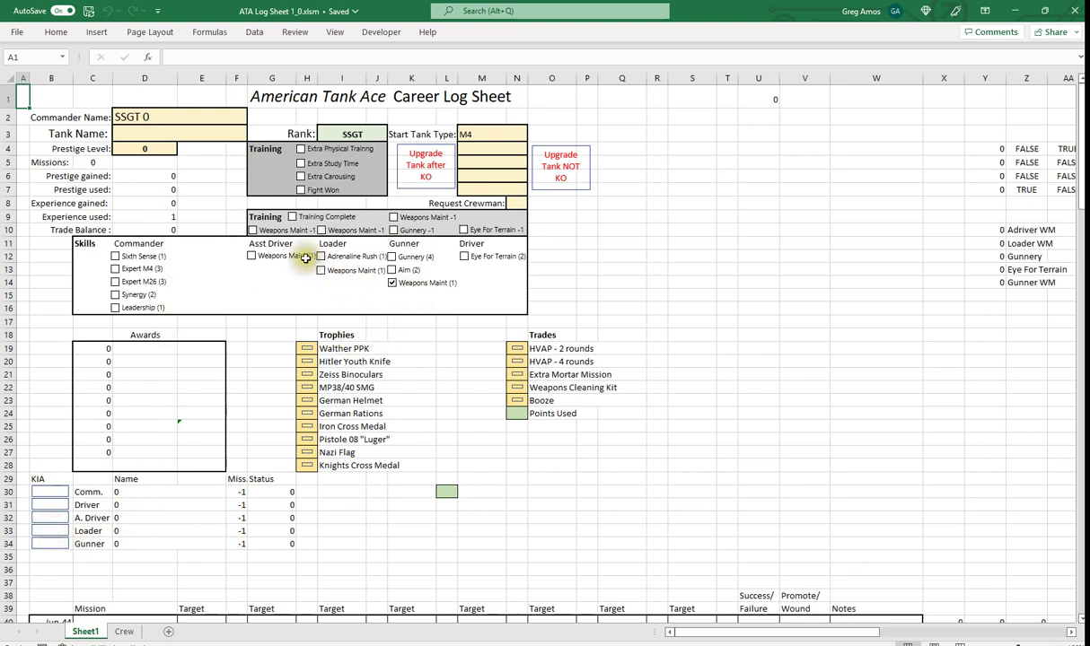
click(45, 529)
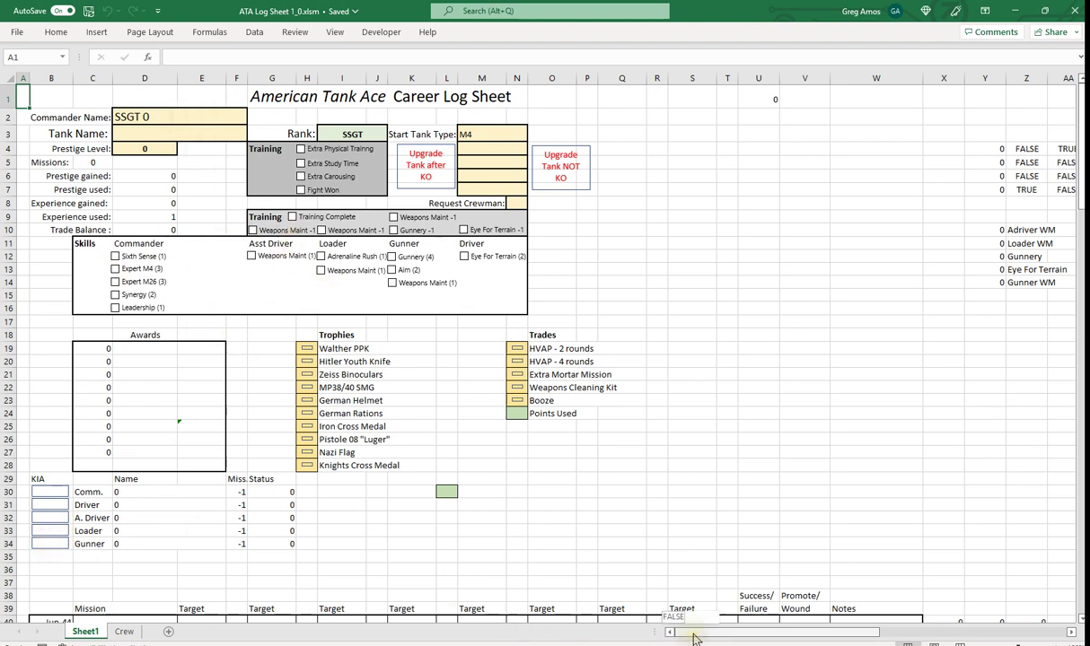
drag(689, 632, 770, 632)
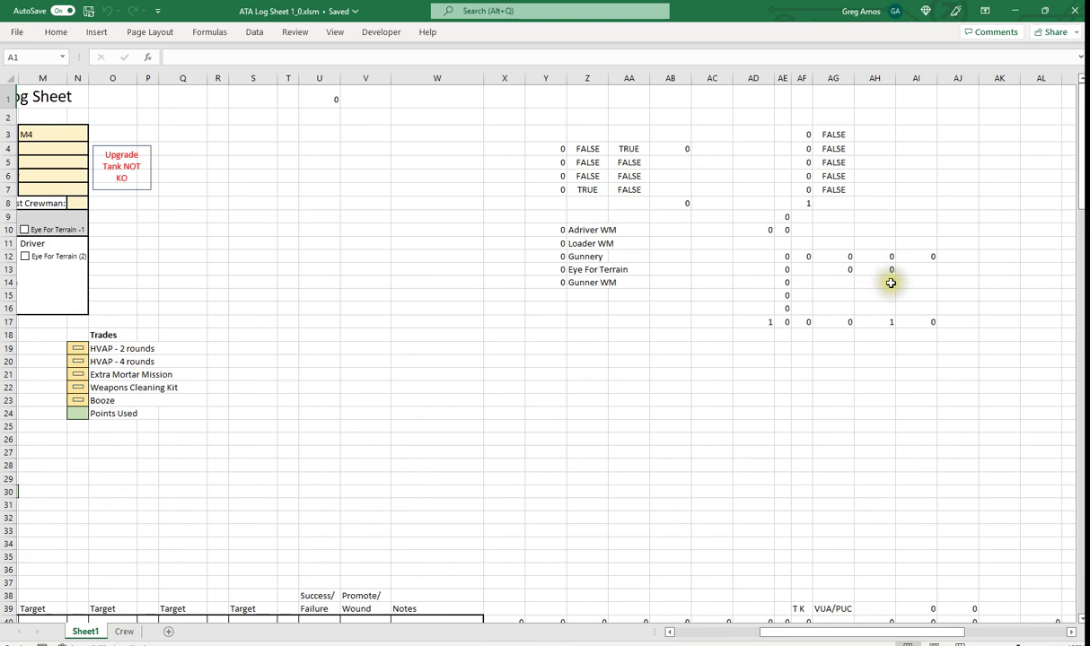
Enter 0 in helper cell AH14, then scroll back to column A
click(889, 282)
text(0)
key(Return)
drag(859, 641, 637, 637)
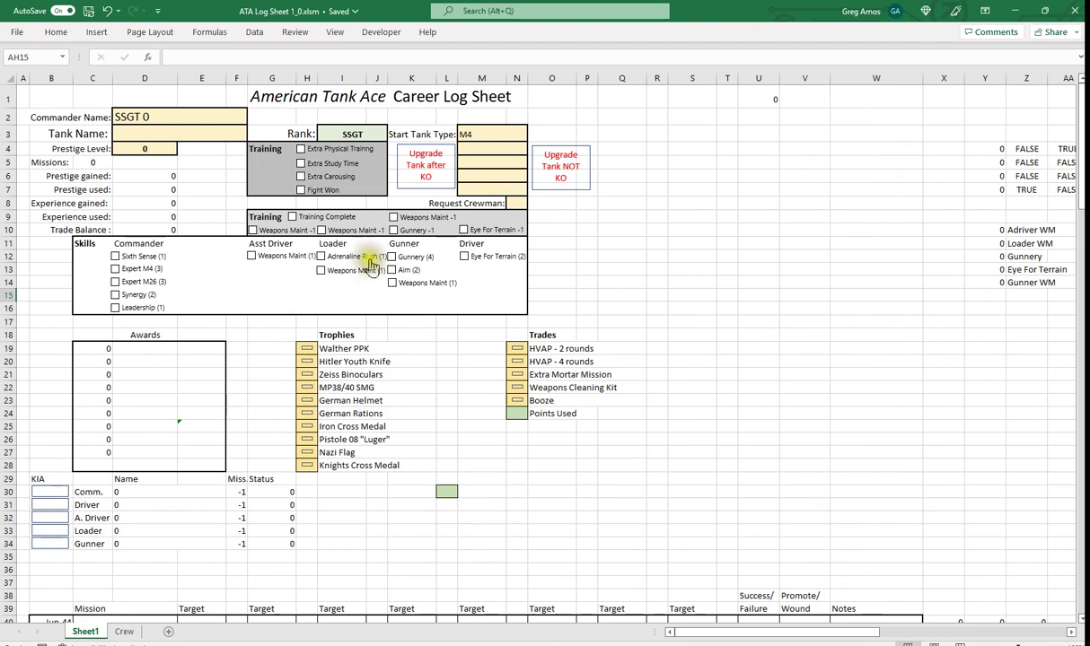
scroll(357, 302, down, 3)
scroll(357, 303, down, 1)
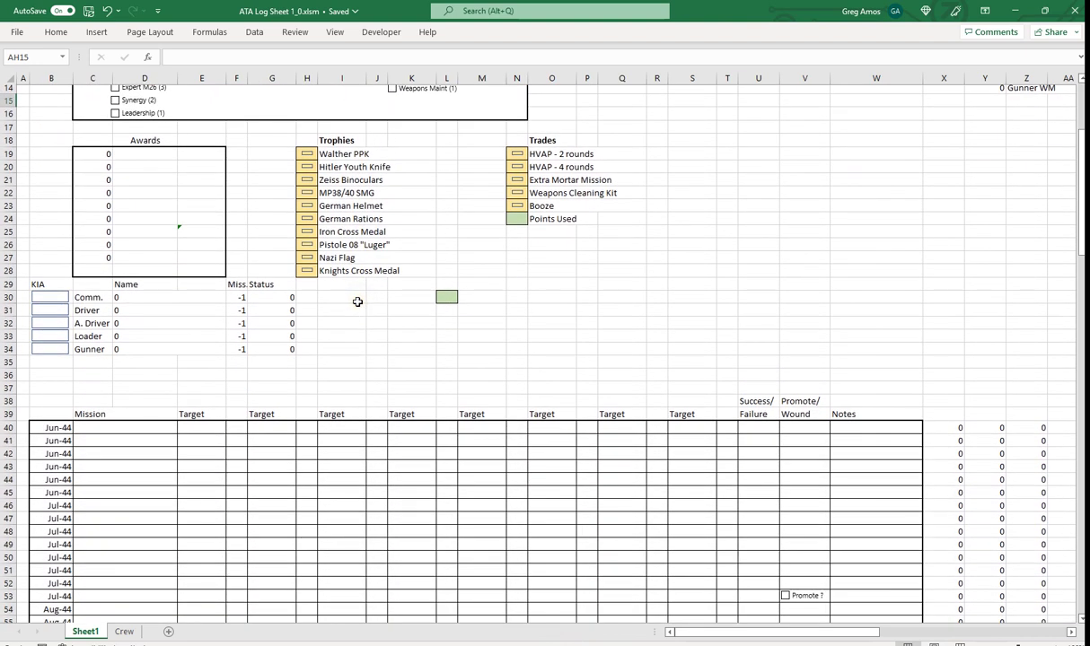
scroll(357, 302, up, 3)
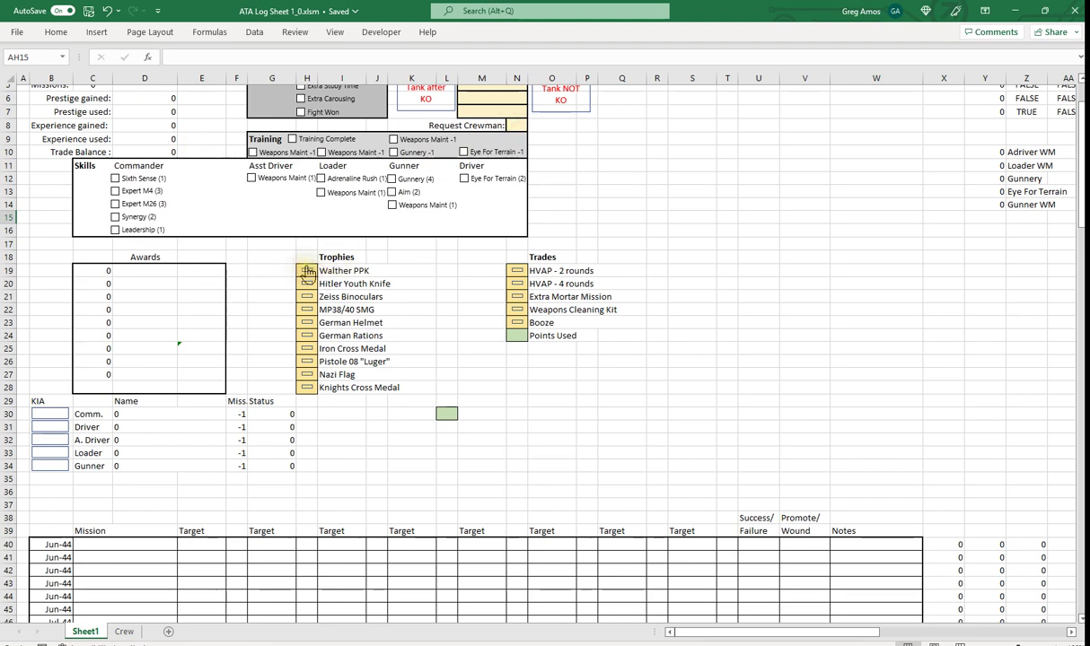
Buy the Extra Mortar Mission trade and check the -1 Trade Balance in D10
scroll(307, 273, up, 2)
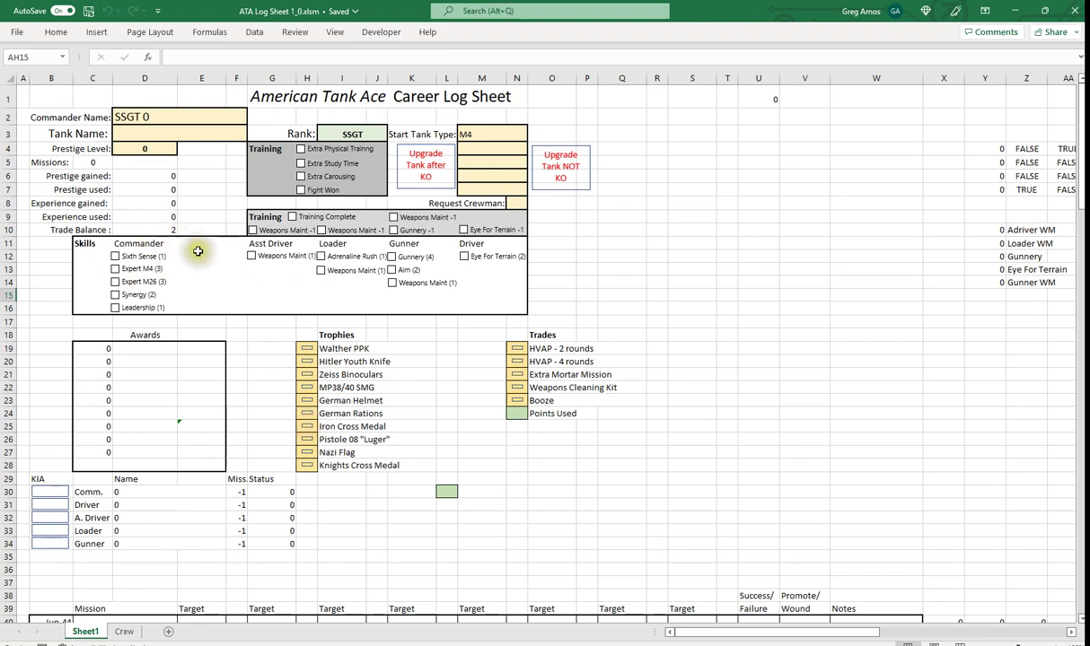
click(519, 376)
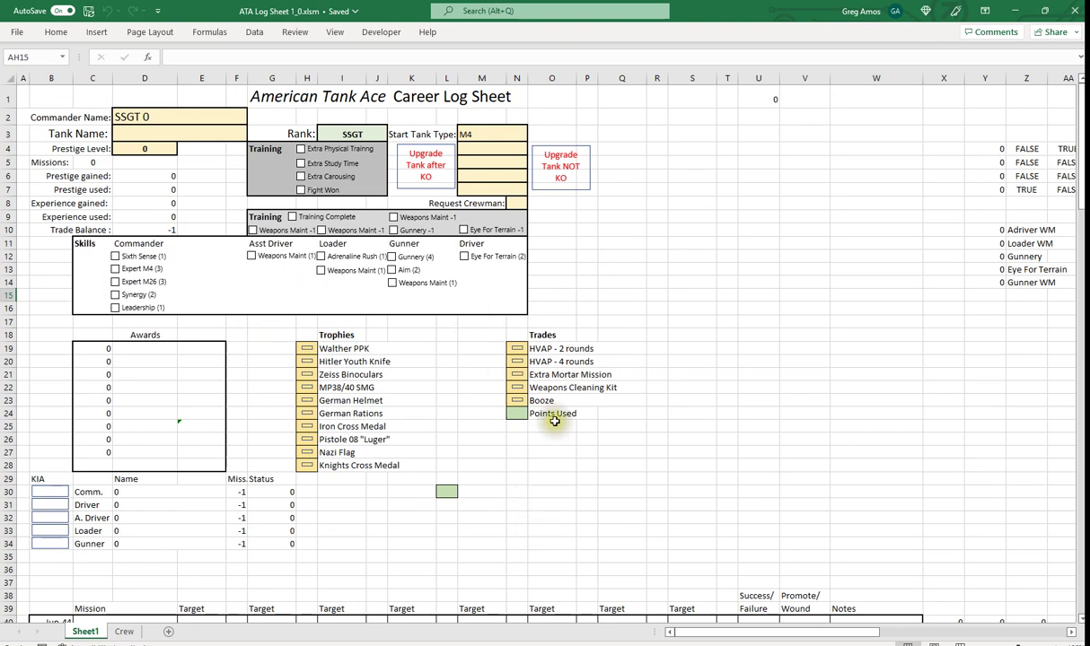
scroll(555, 420, down, 1)
click(173, 191)
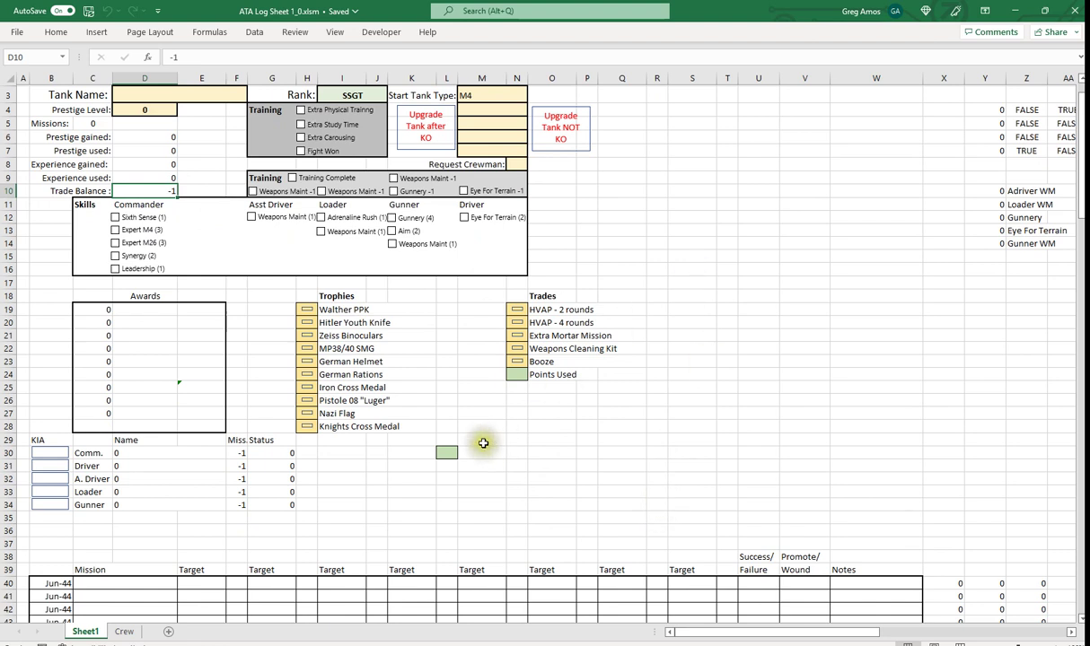
Select cells on row 30, settling on green cell L30
click(448, 444)
click(604, 452)
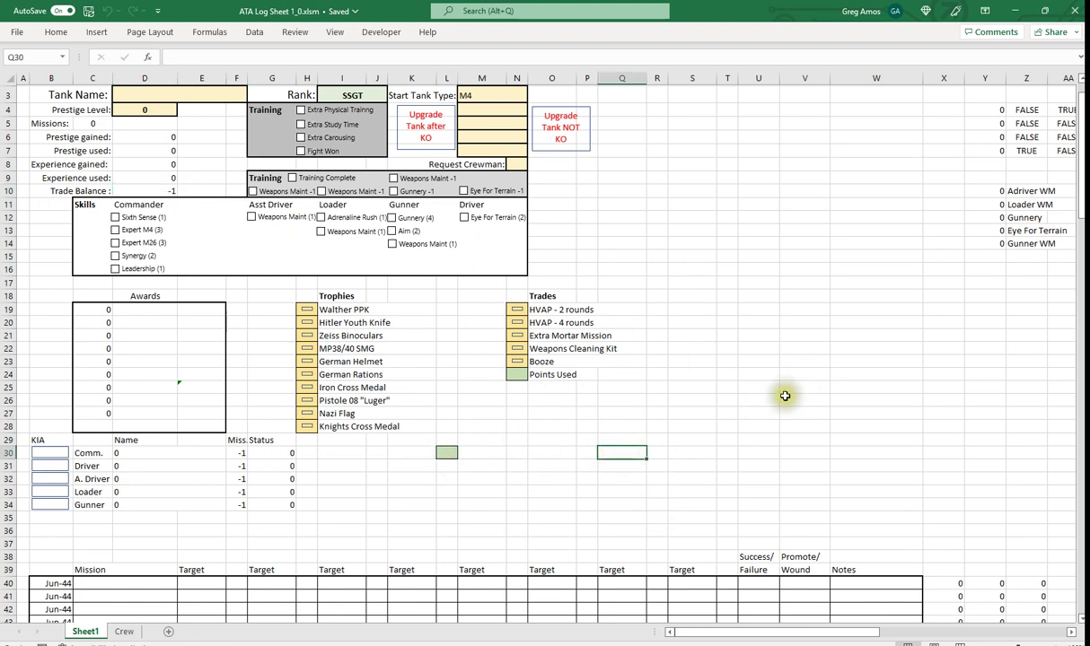
click(453, 454)
Enter =D10 in L30 so it shows the -1 Trade Balance, then select T39
text(=)
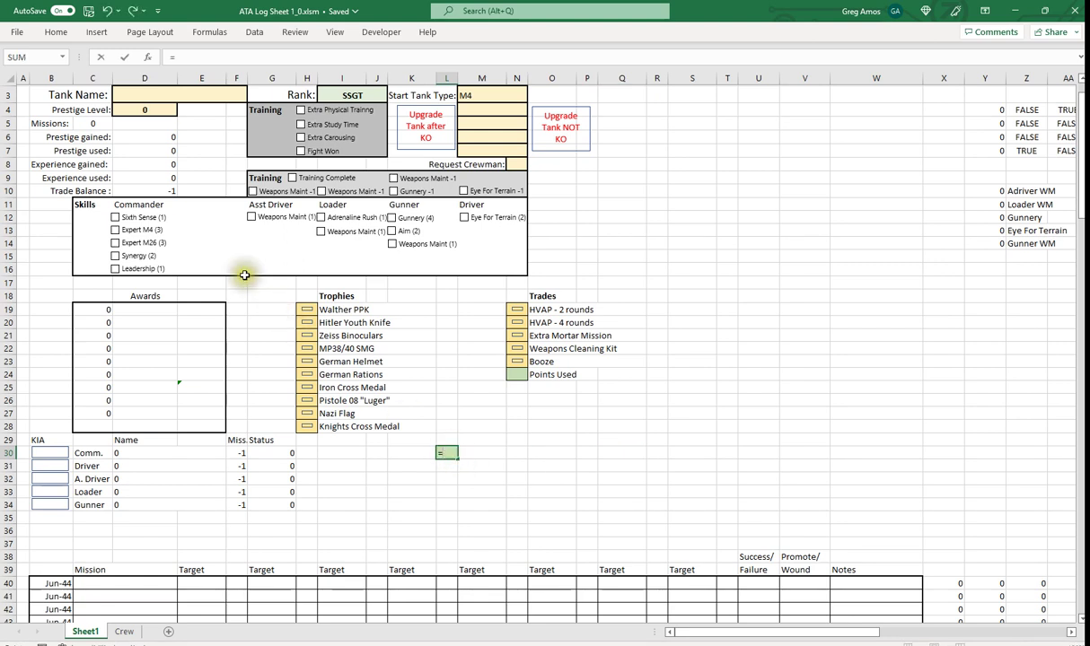
click(154, 190)
key(Return)
click(730, 572)
scroll(696, 512, down, 5)
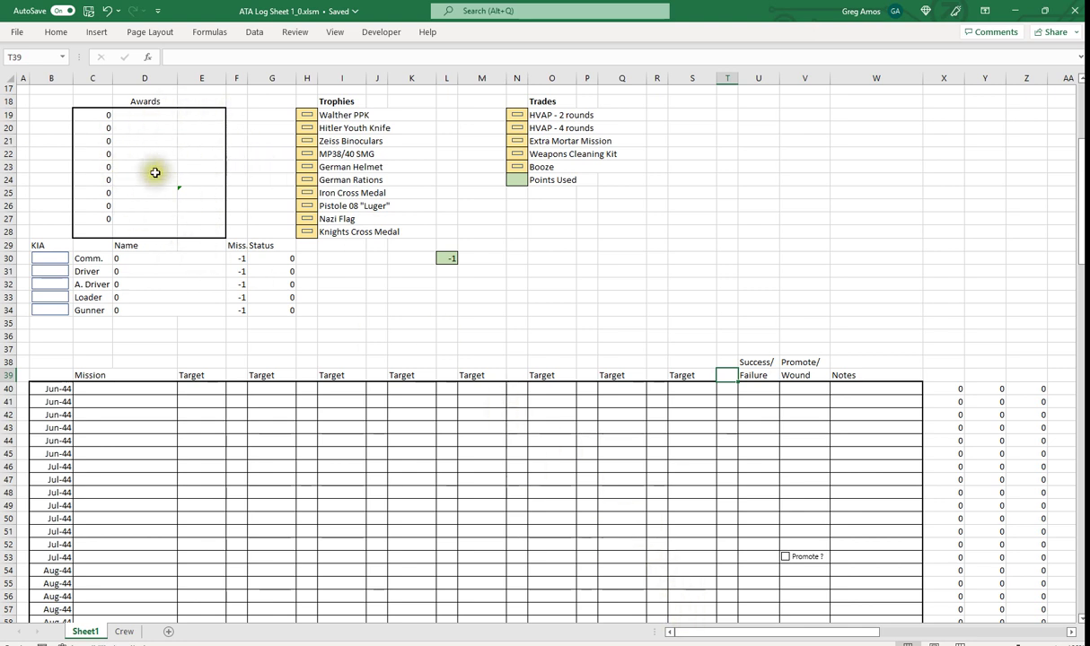
drag(678, 632, 718, 635)
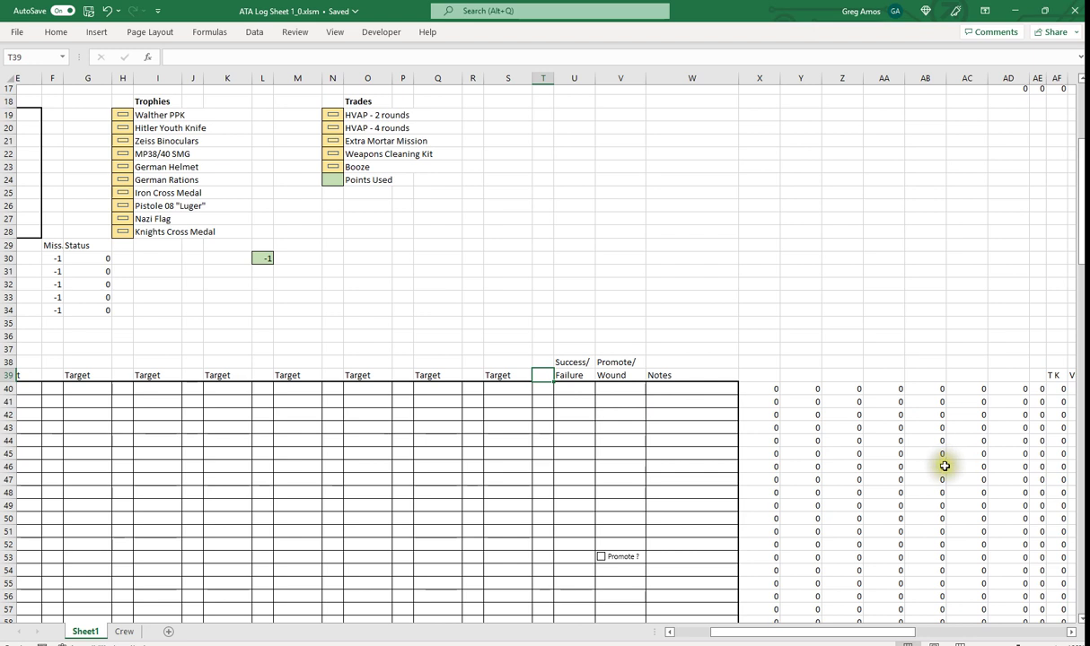
scroll(754, 505, down, 4)
drag(784, 631, 699, 626)
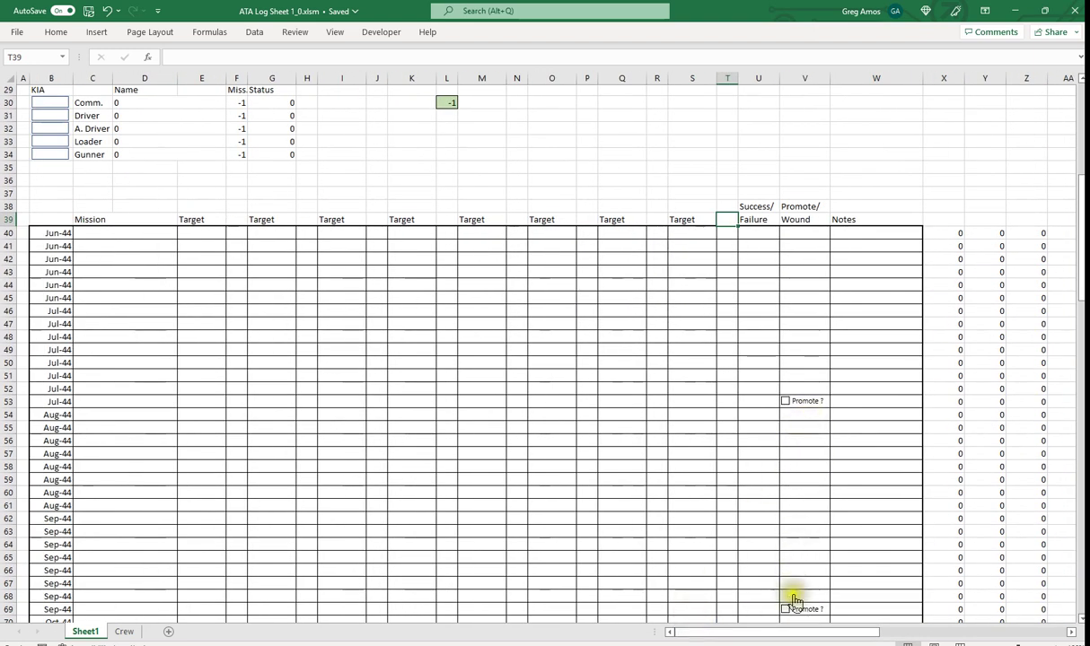
scroll(802, 600, down, 7)
scroll(808, 602, up, 16)
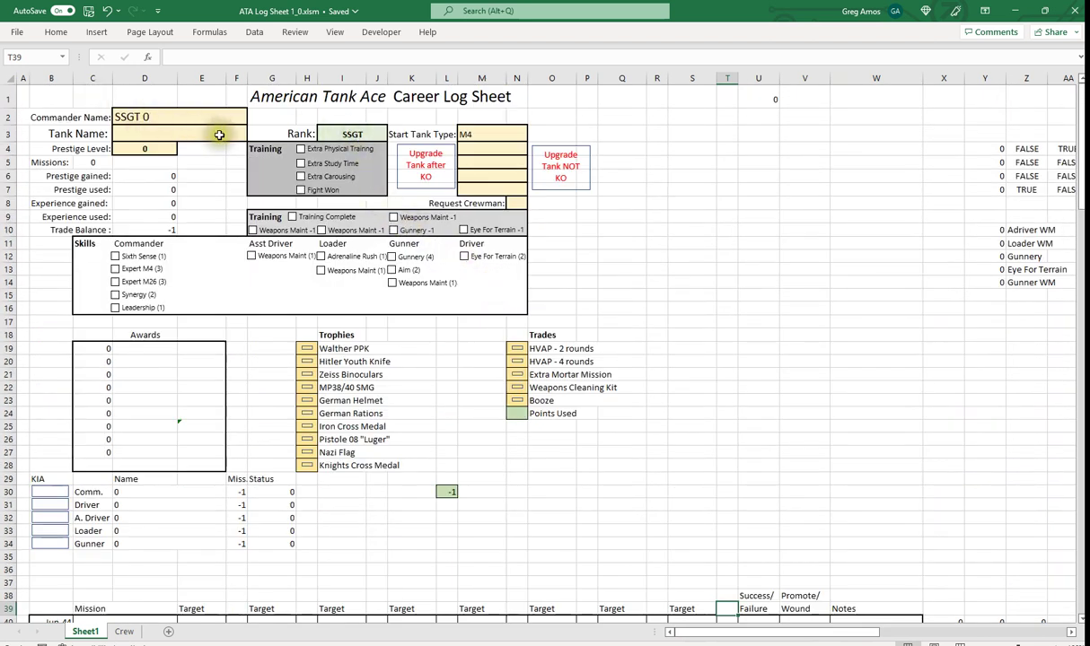
click(488, 147)
click(565, 133)
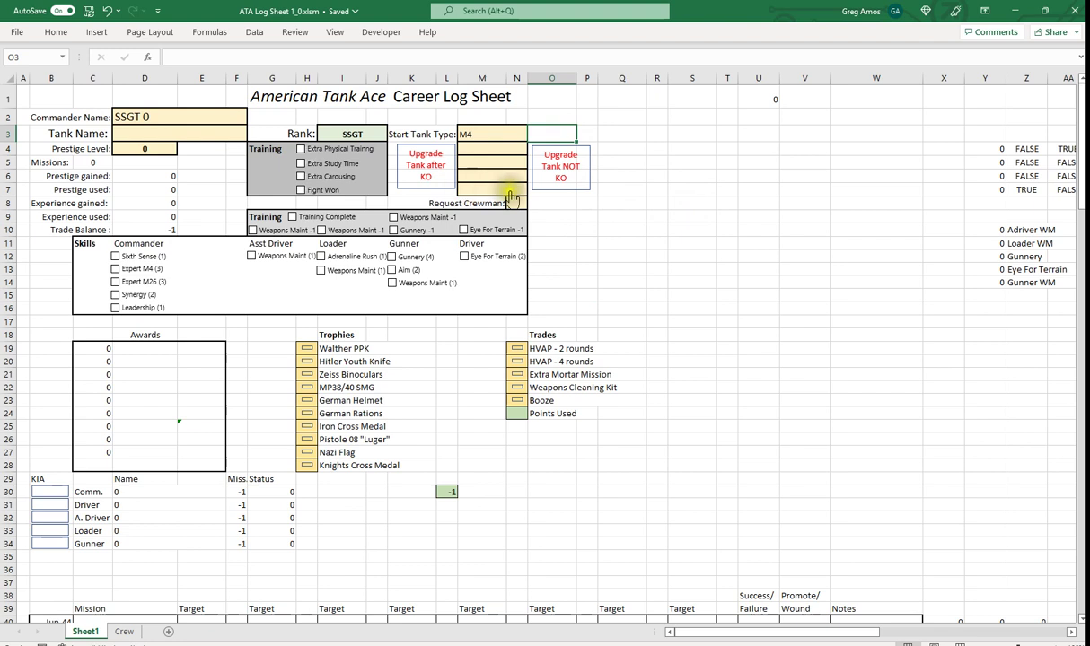
click(434, 181)
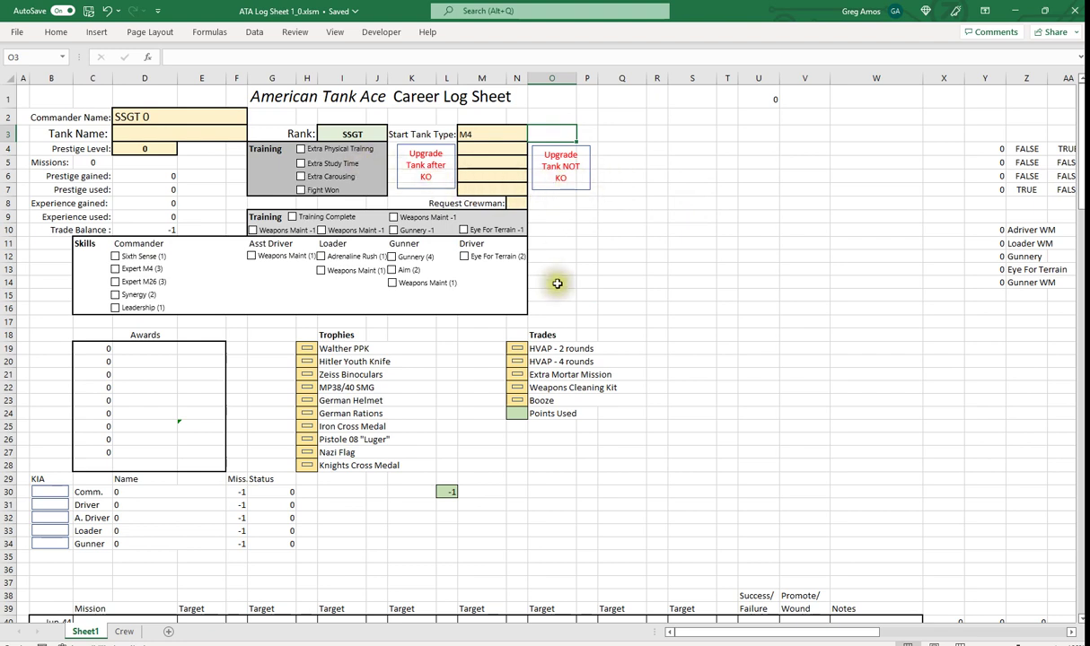
scroll(616, 287, down, 8)
scroll(615, 289, down, 4)
scroll(616, 292, up, 13)
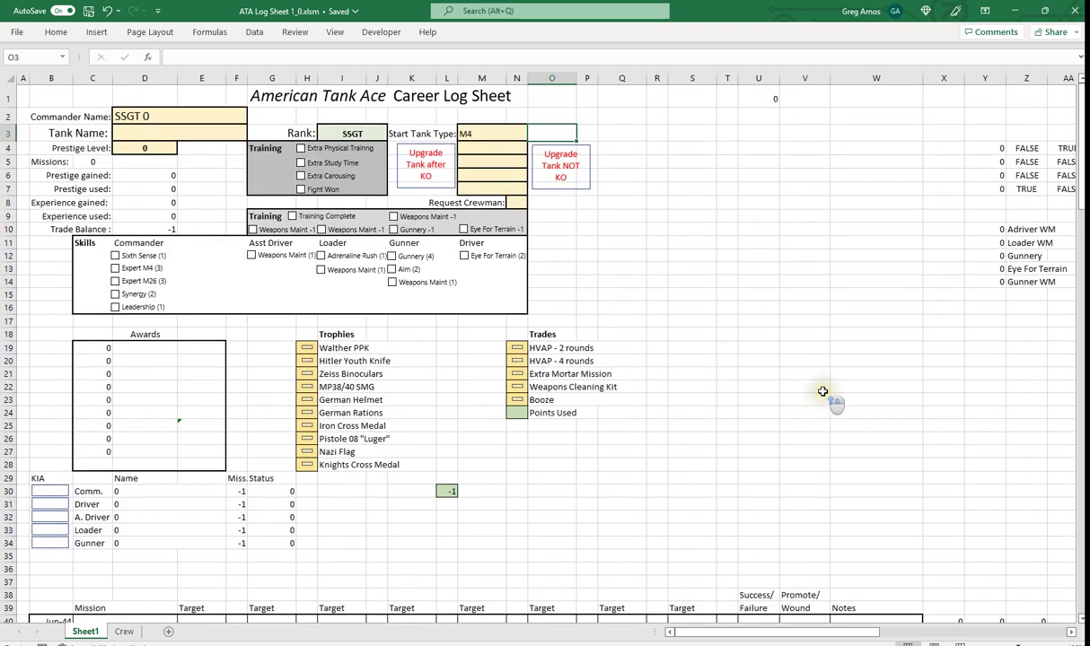